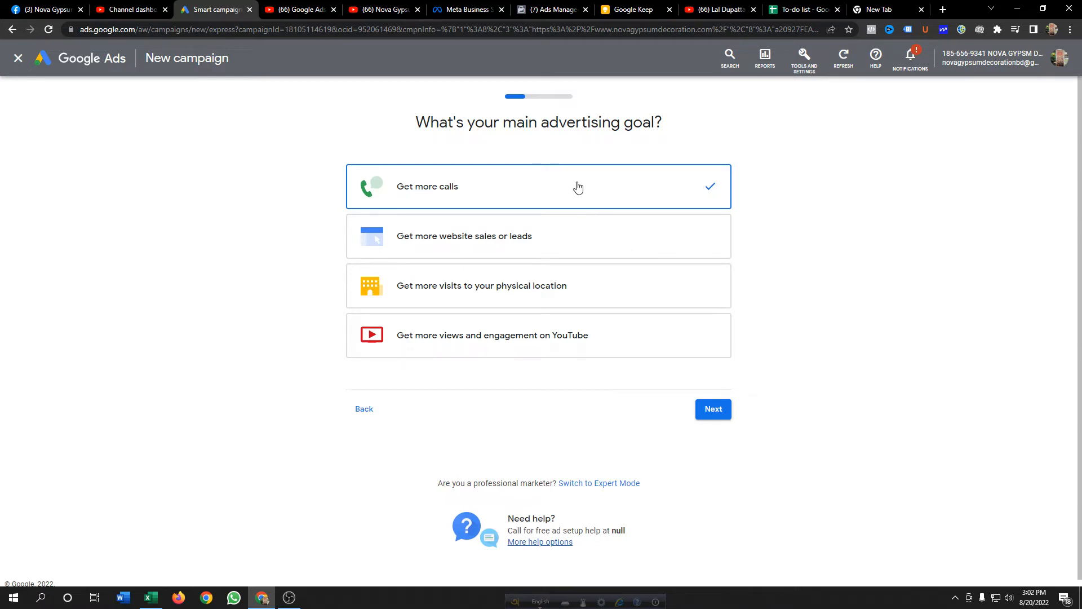
Continue with the "Get more calls" goal and accept the ad text, keeping the business location shown in the ad.
click(715, 409)
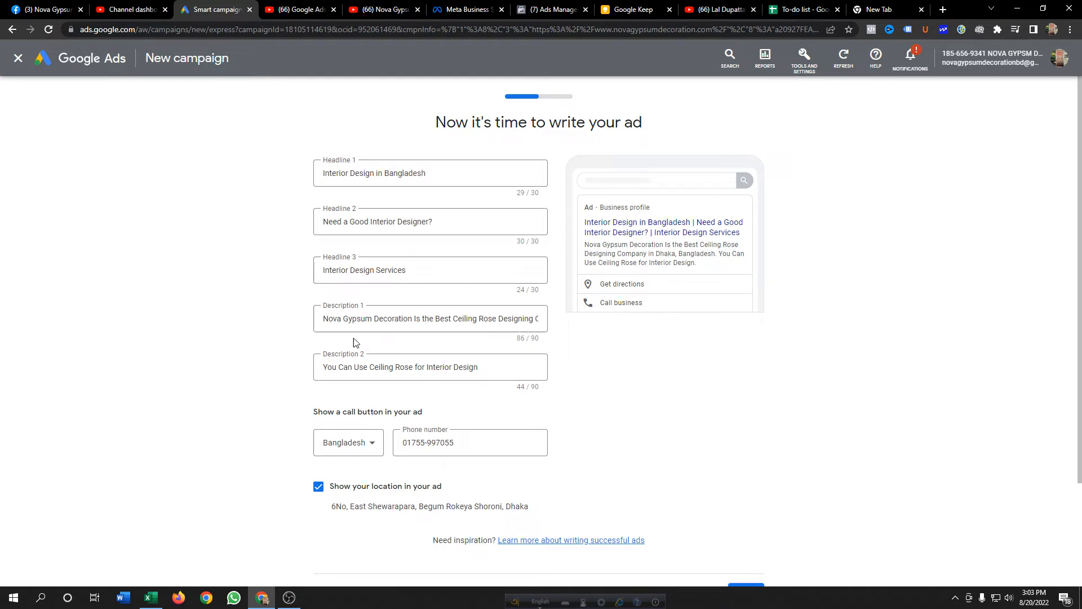
scroll(356, 344, down, 1)
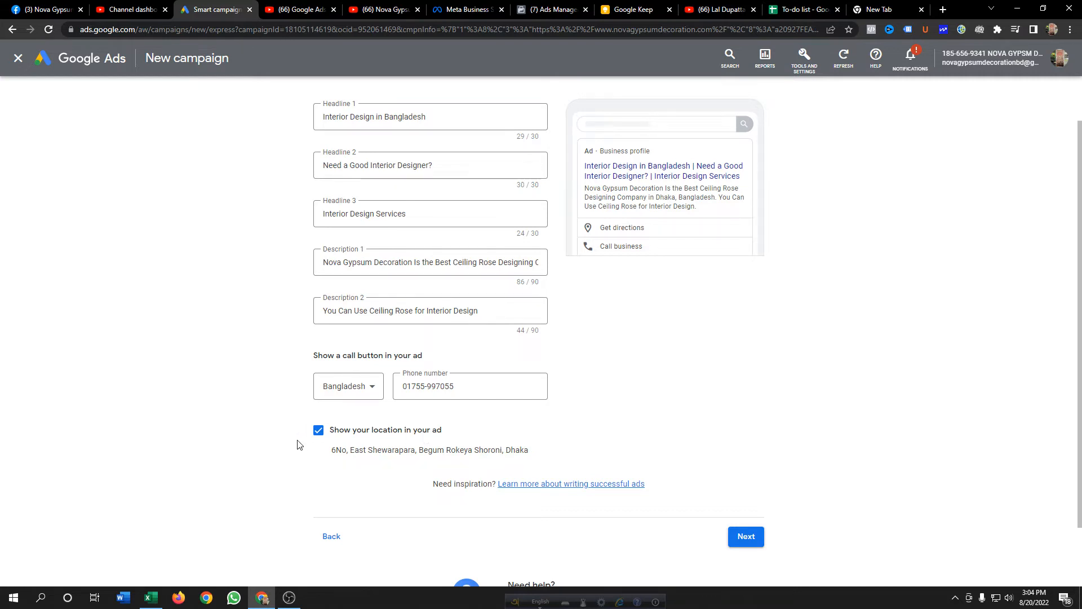
click(319, 432)
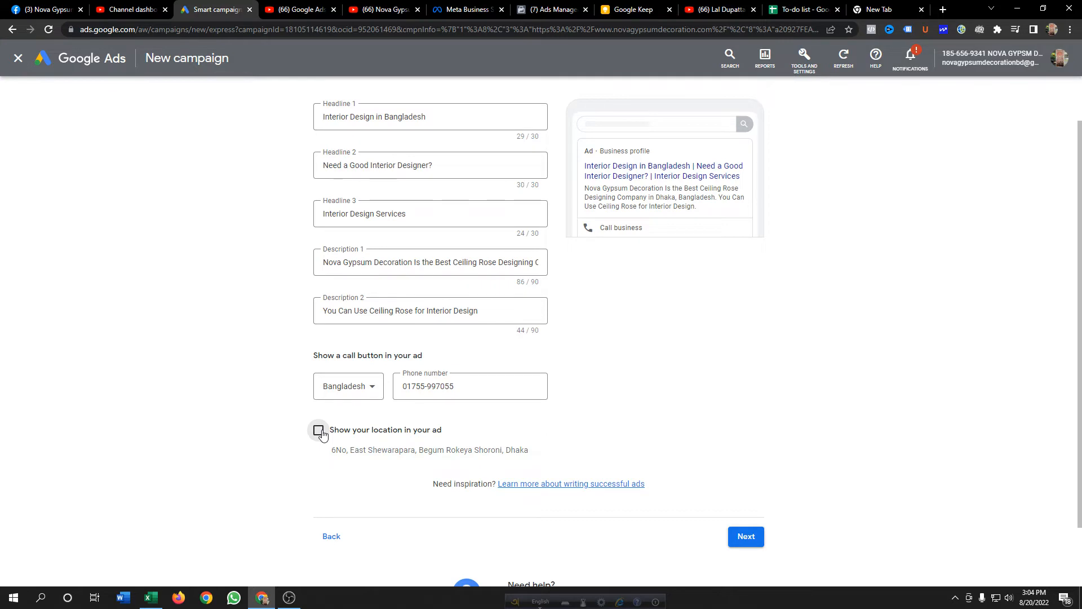
click(320, 431)
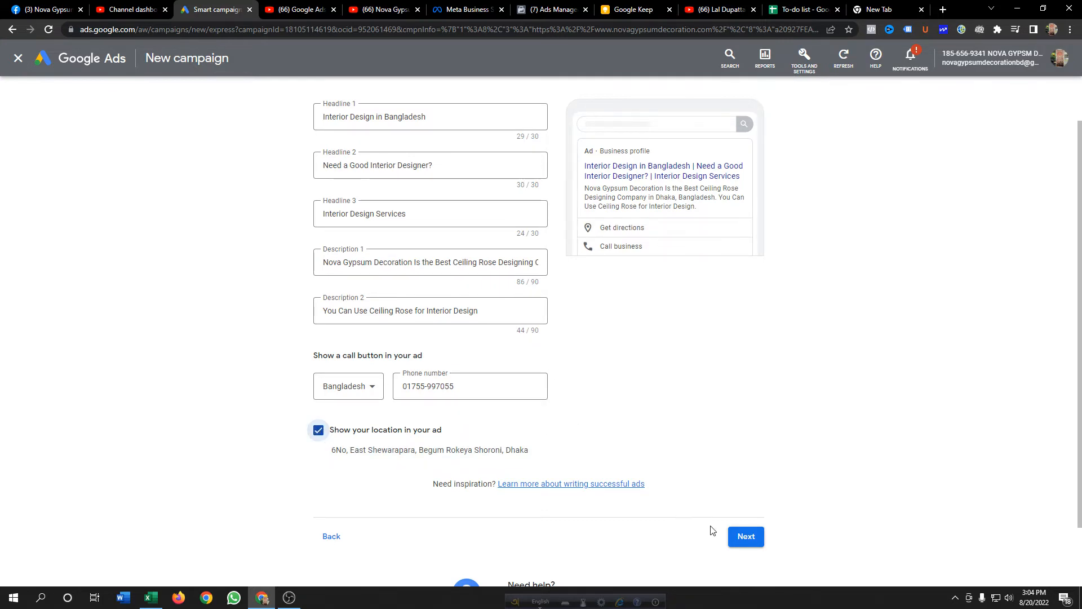
click(745, 537)
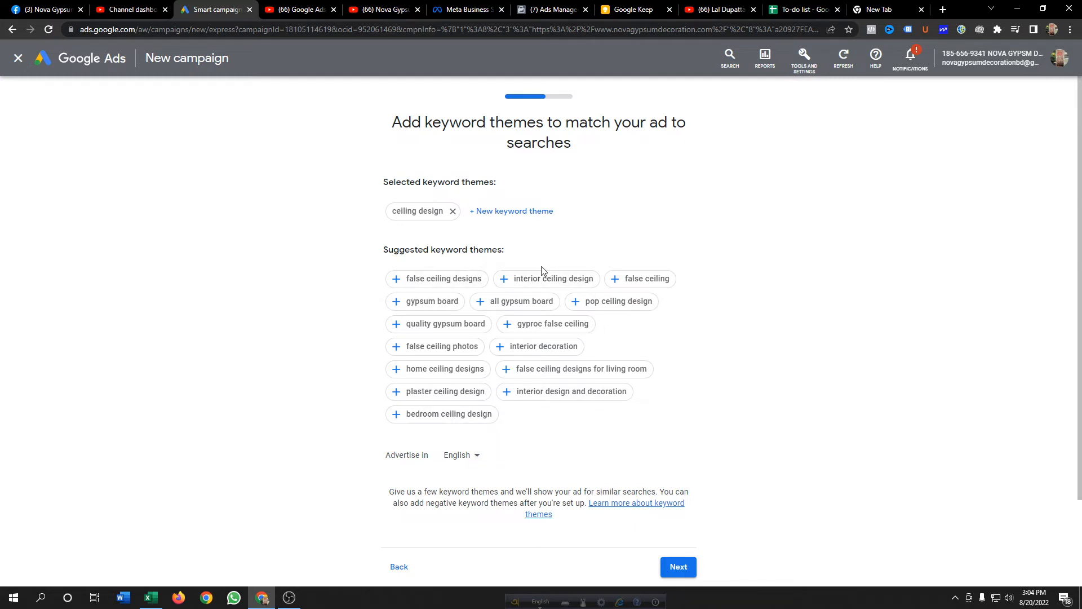
Add the suggested keyword themes "quality gypsum board", "pop ceiling design" and "all gypsum board", and continue to the location targeting.
click(446, 323)
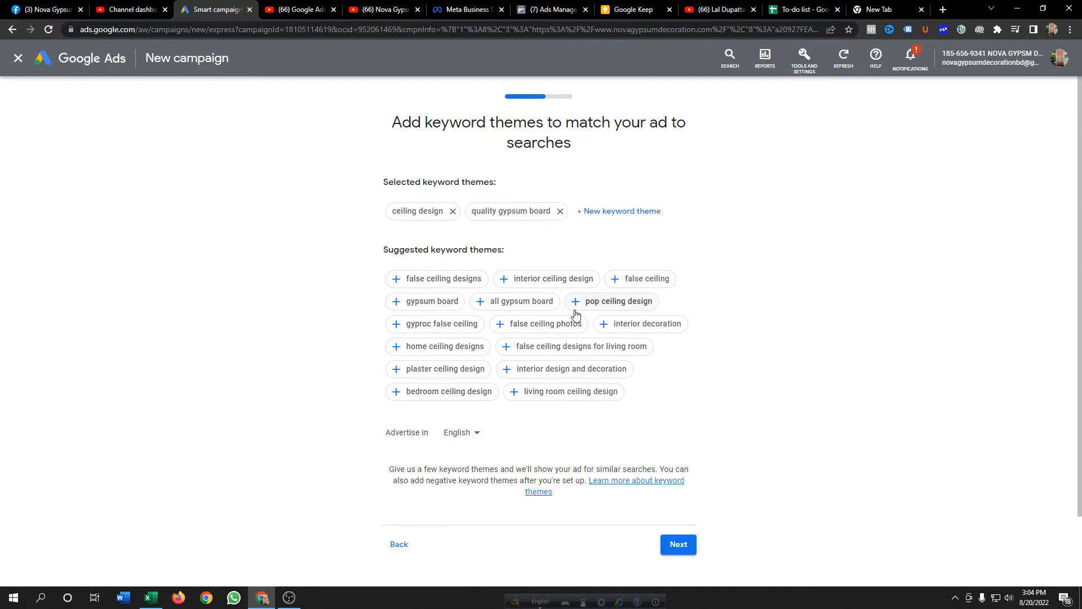
click(599, 305)
click(522, 321)
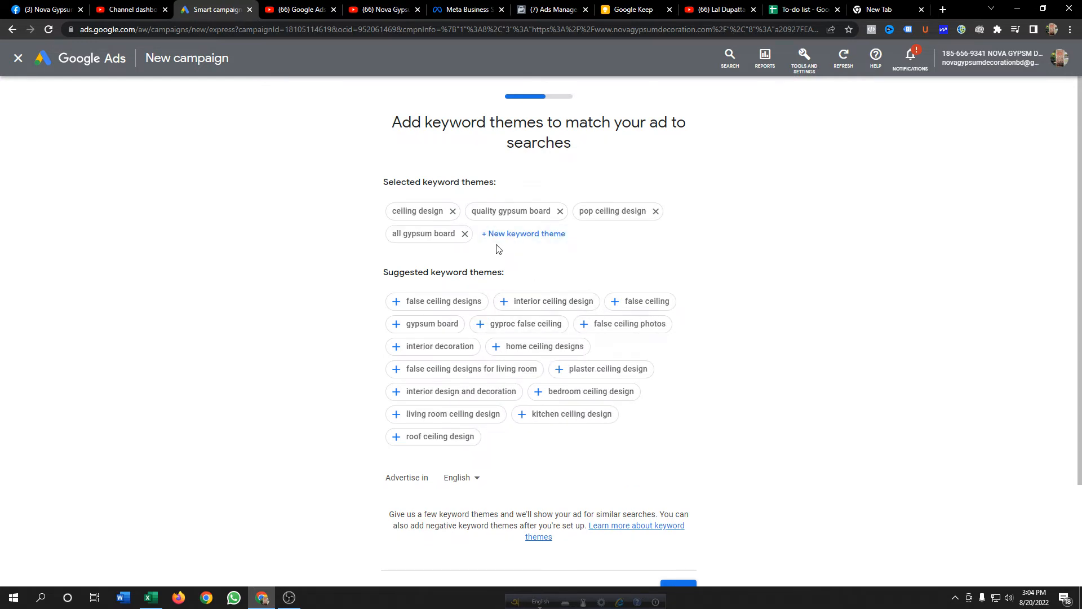
scroll(633, 500, down, 3)
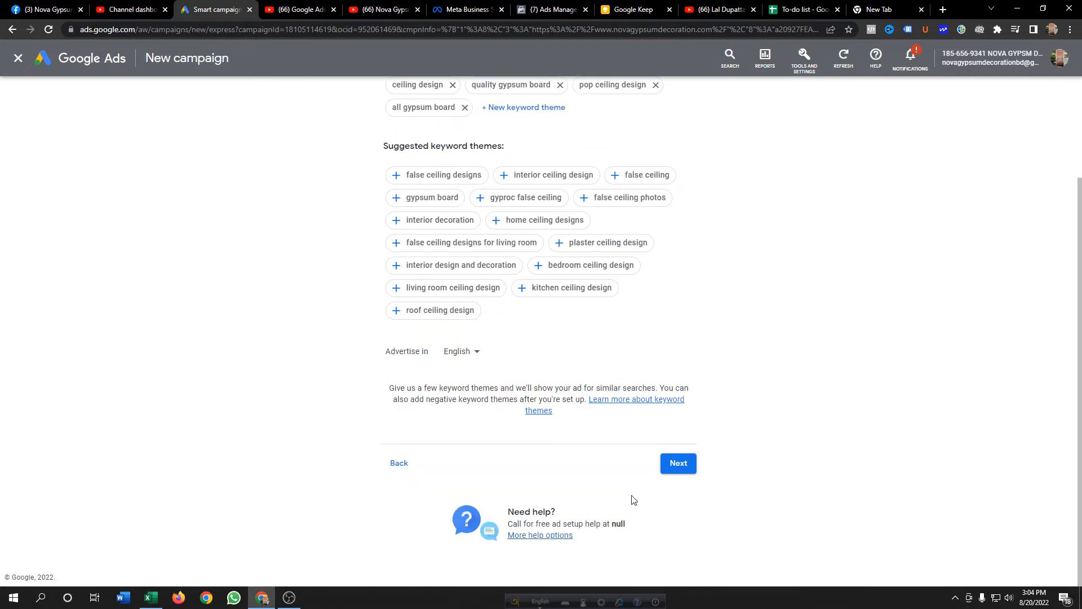
click(677, 465)
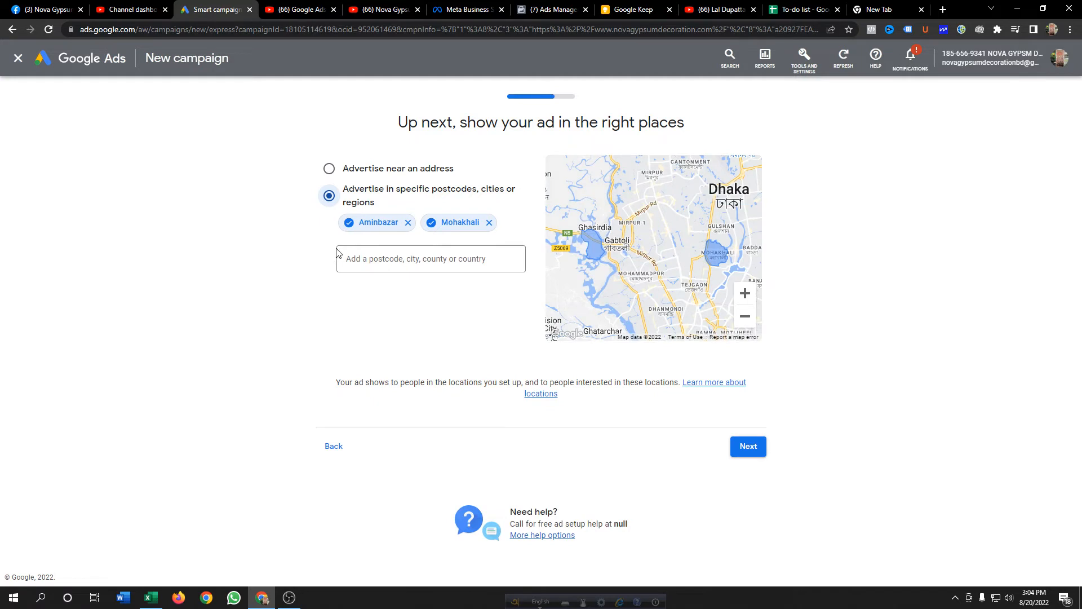
Target the ad near the address Dhaka, Bangladesh with a 10 km radius and continue to the budget.
click(330, 170)
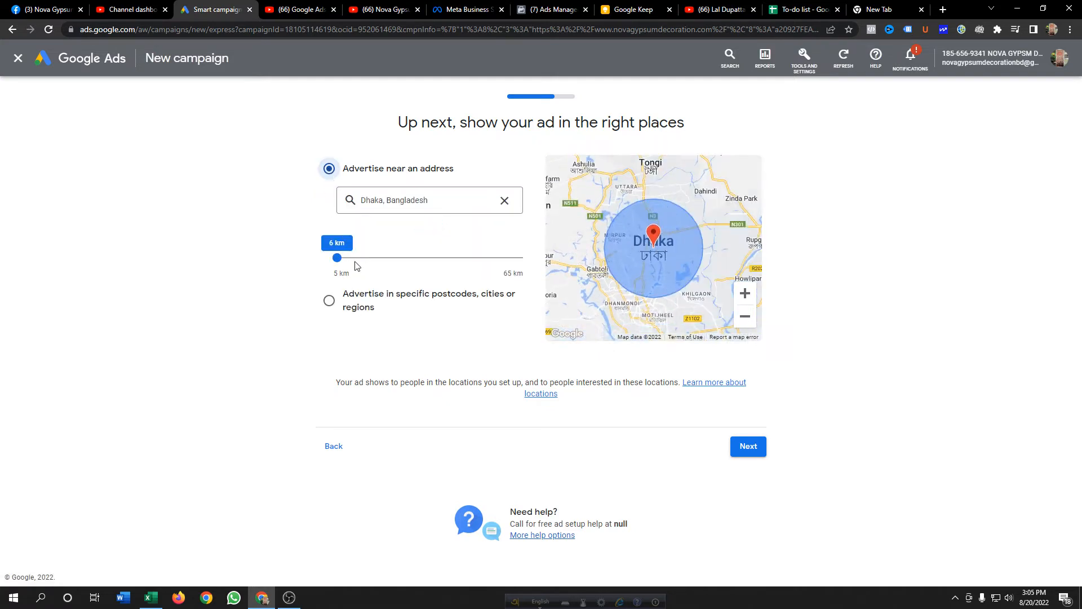
click(506, 201)
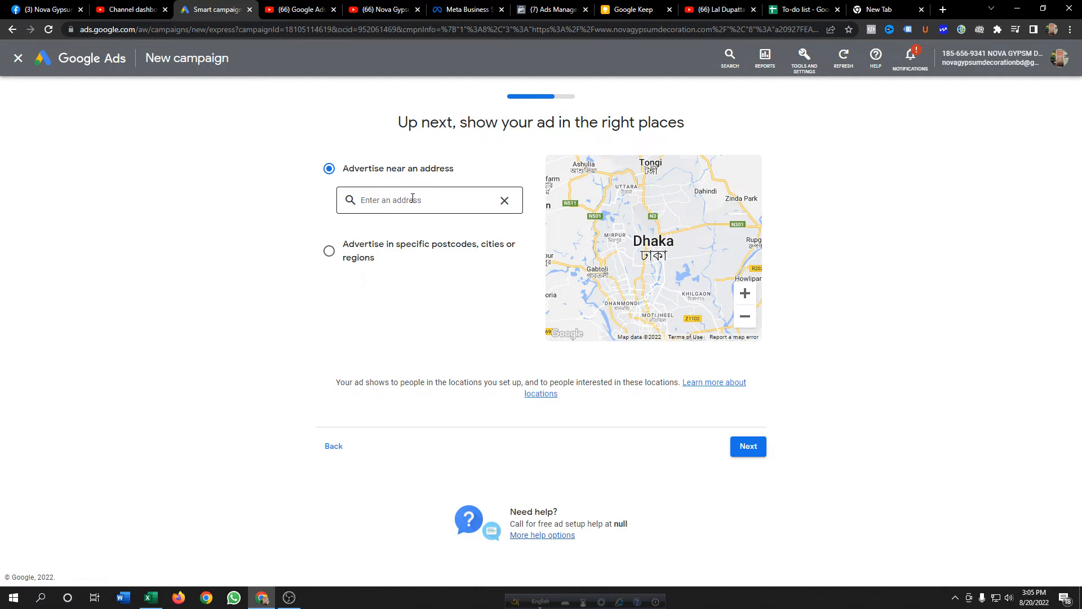
click(386, 201)
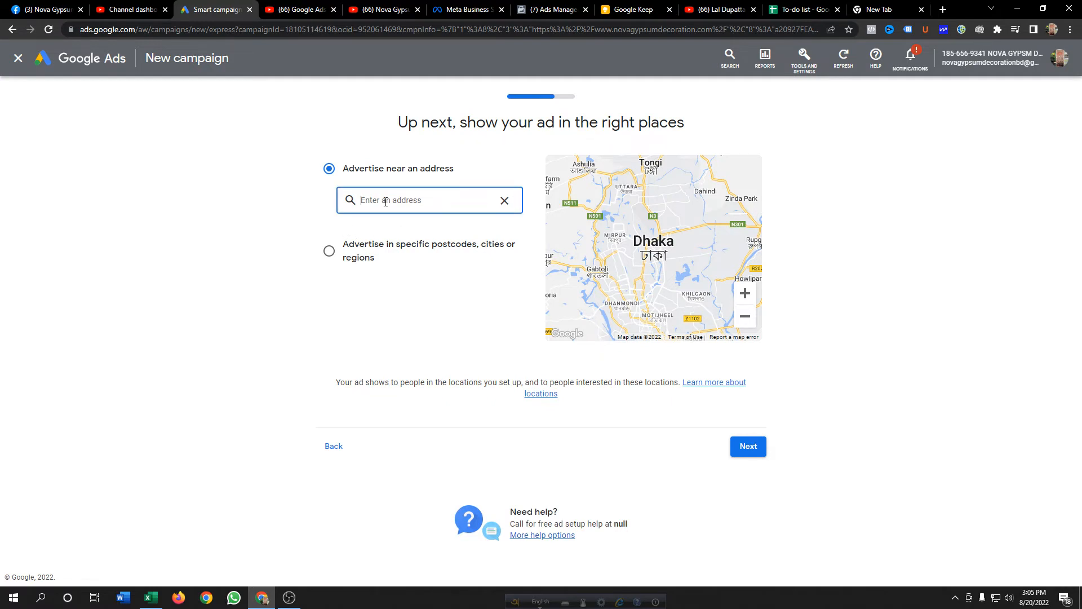
text(dhaka)
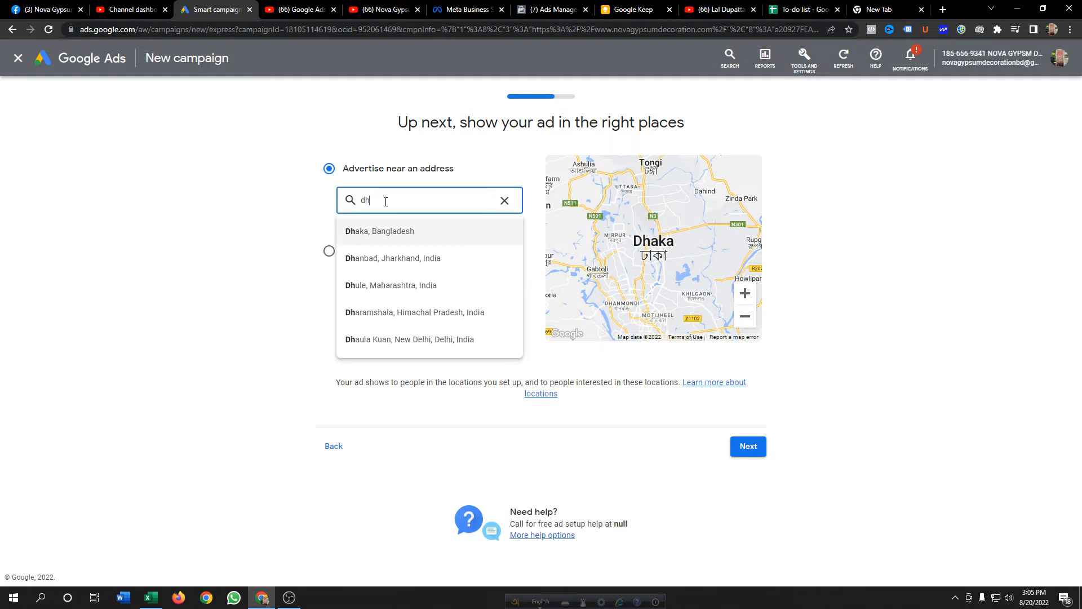
click(385, 231)
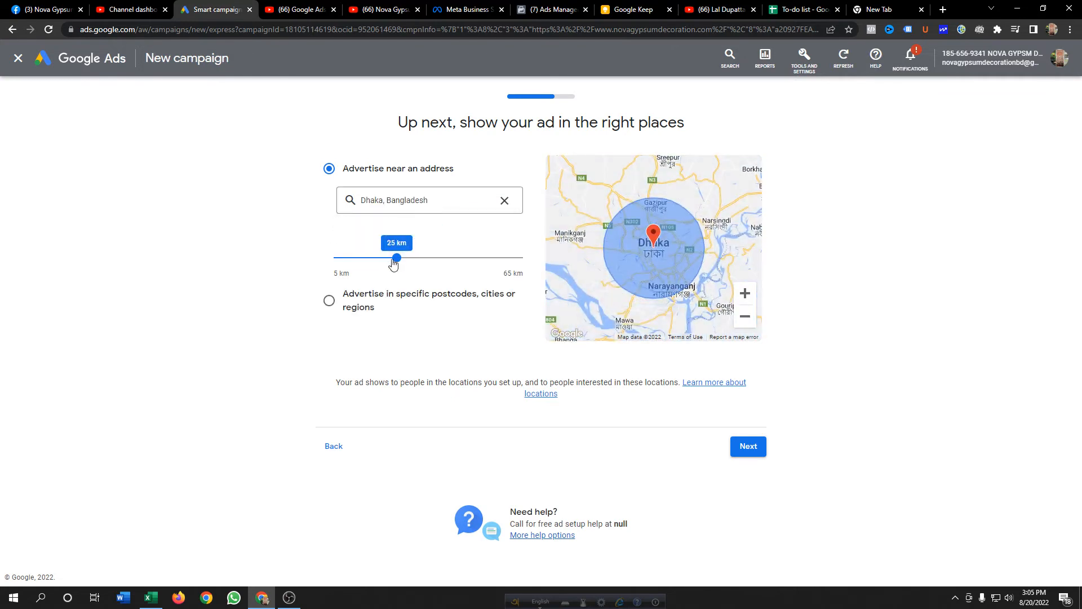
drag(397, 258, 351, 271)
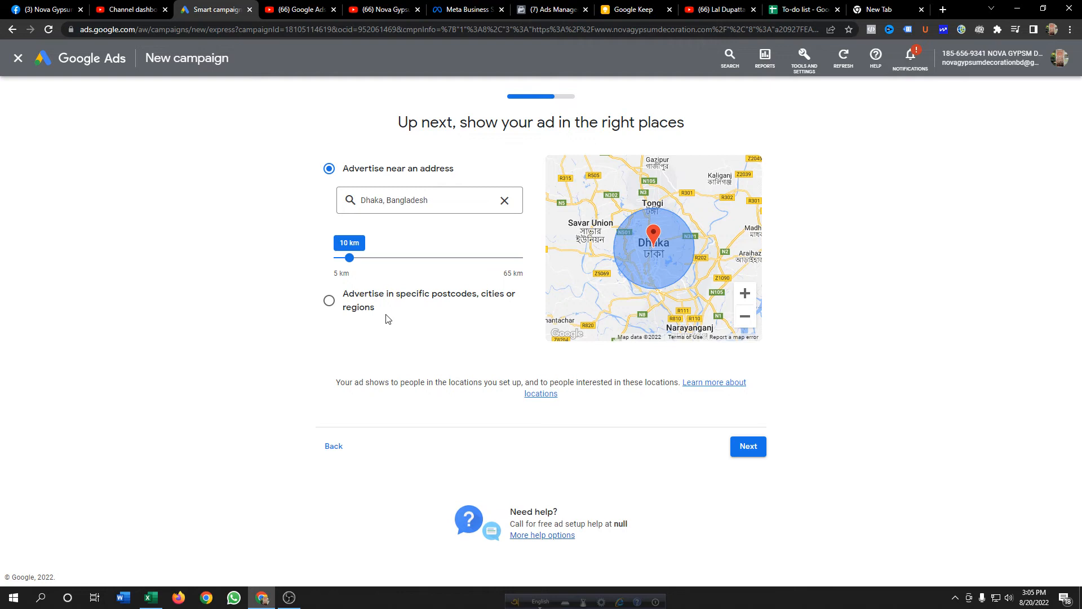
click(746, 446)
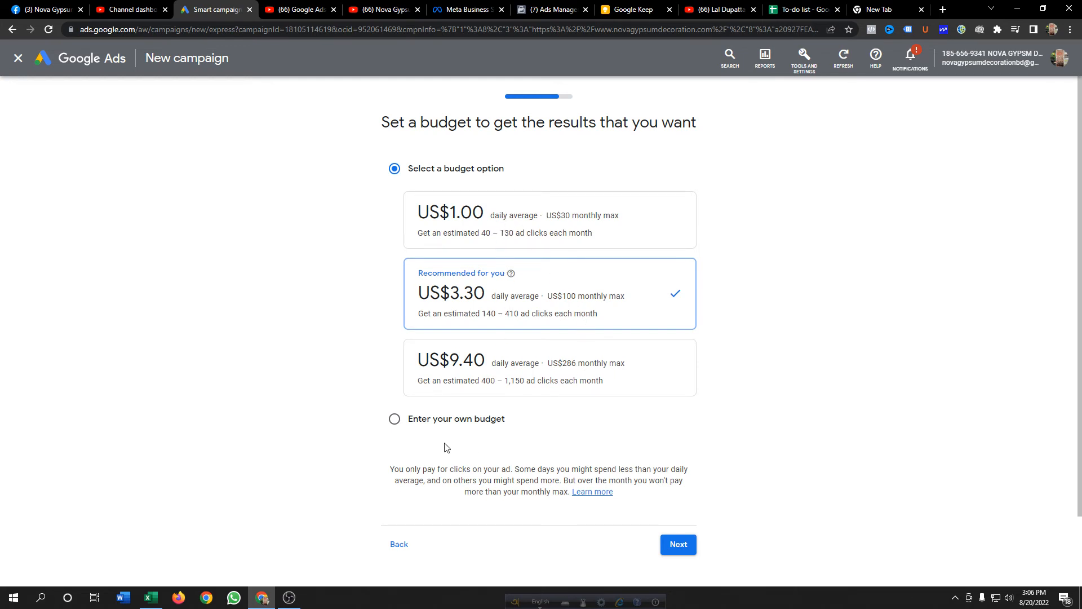
Enter a custom daily average budget of US$10 and continue to the campaign review.
click(395, 420)
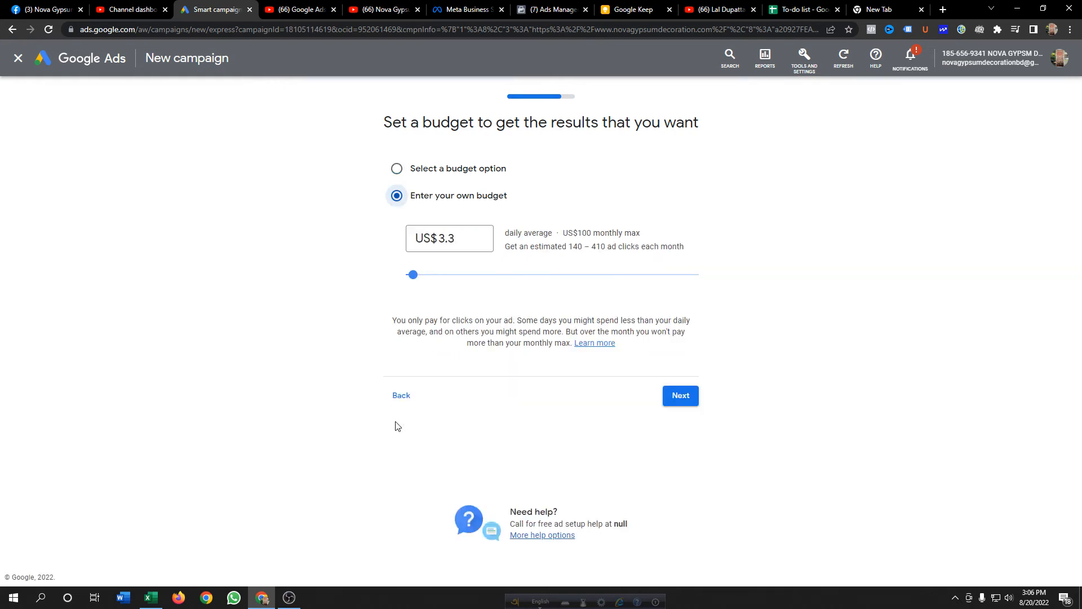
click(460, 239)
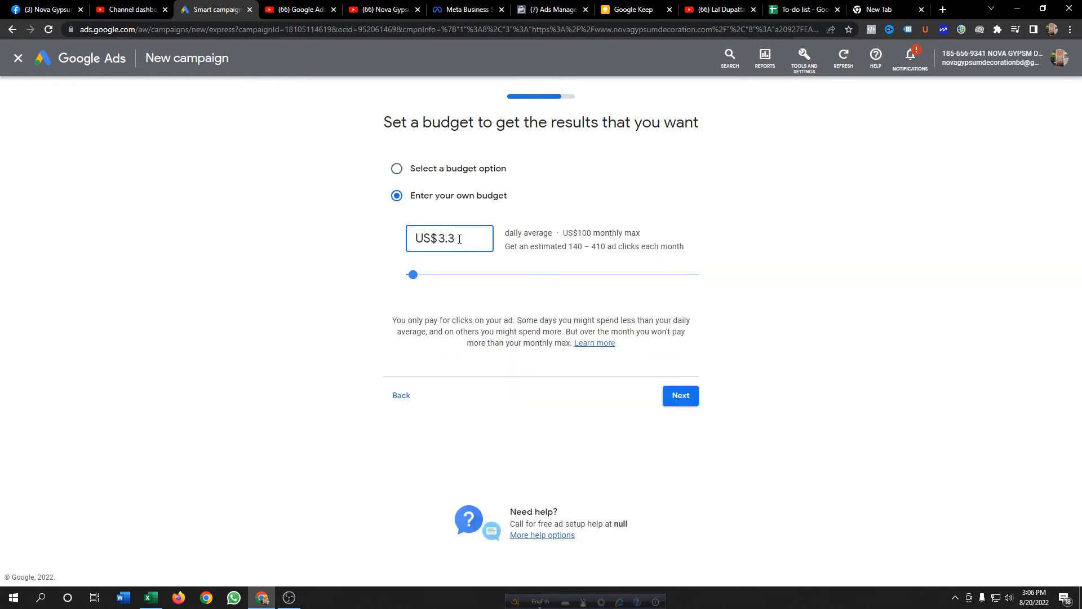
key(BackSpace)
key(BackSpace)
key(BackSpace)
text(1)
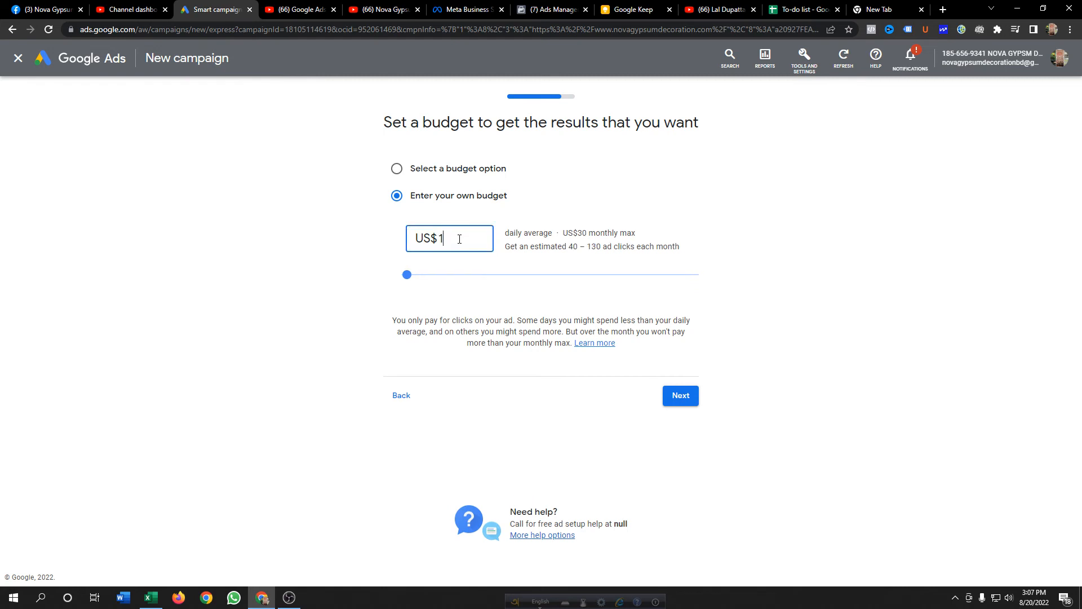
text(0)
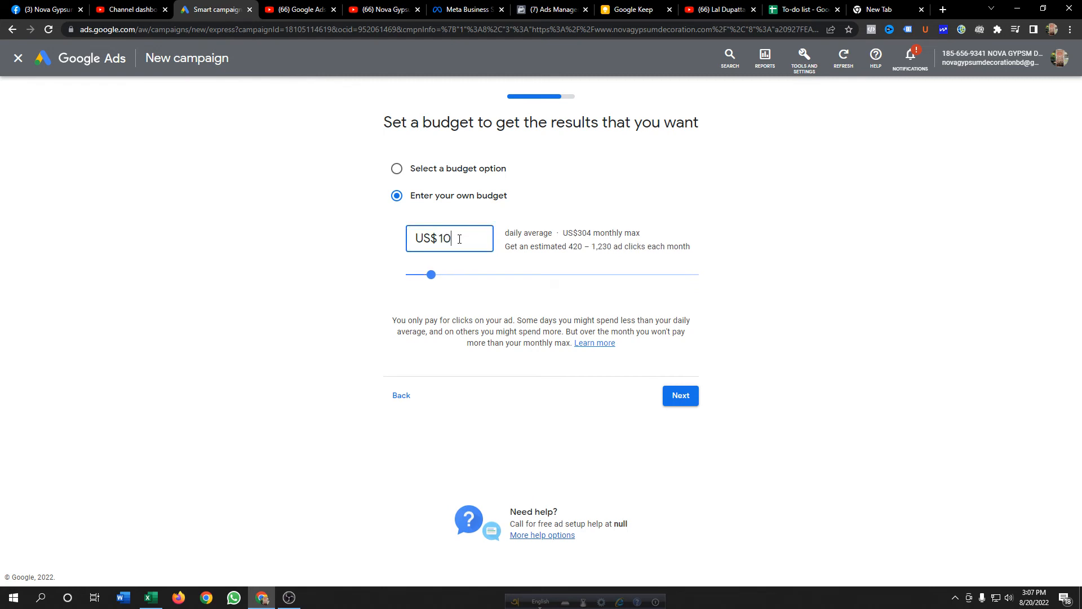
key(BackSpace)
key(BackSpace)
text(1)
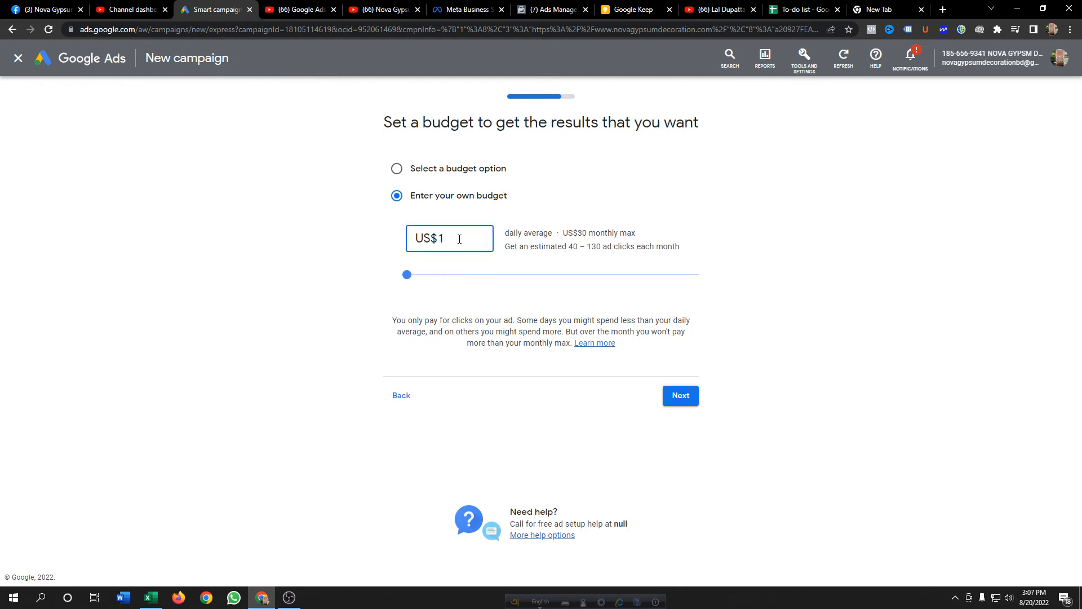
text(0)
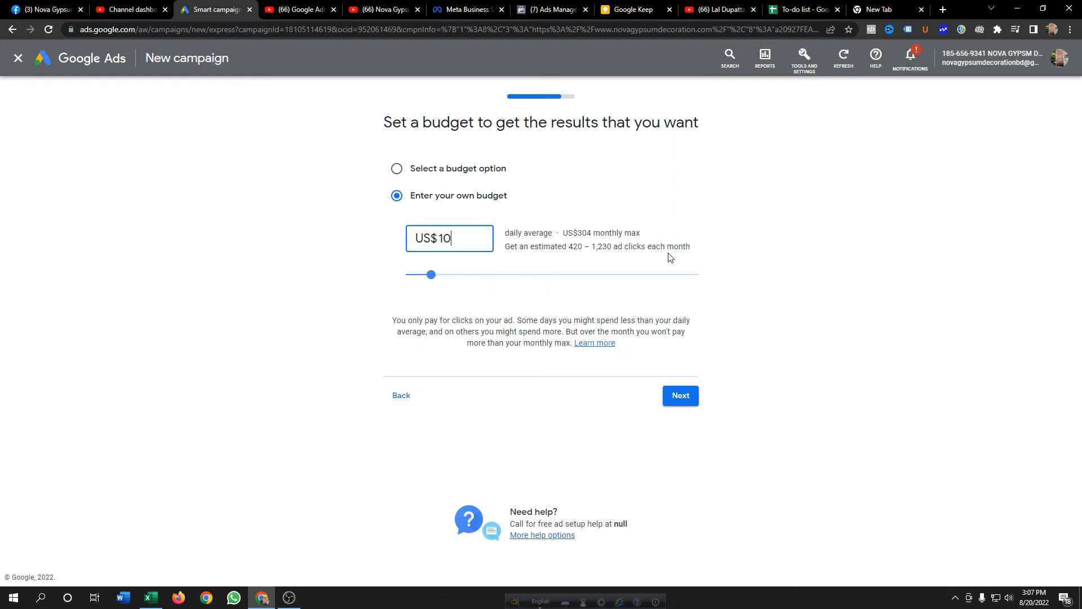
click(680, 399)
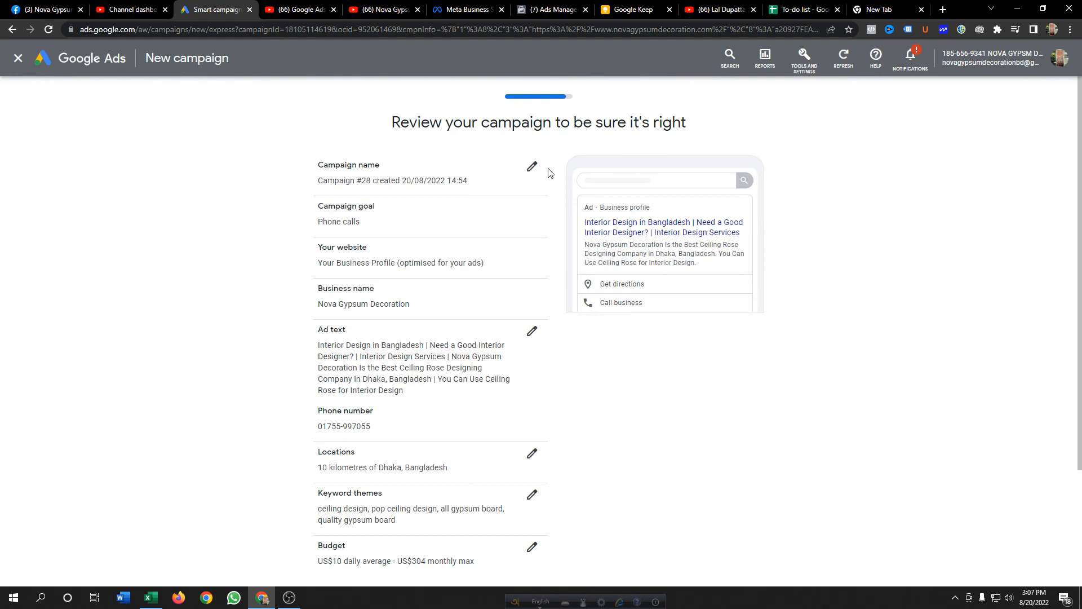
Check the campaign name and the ad text in their edit dialogs, closing both without saving.
click(533, 167)
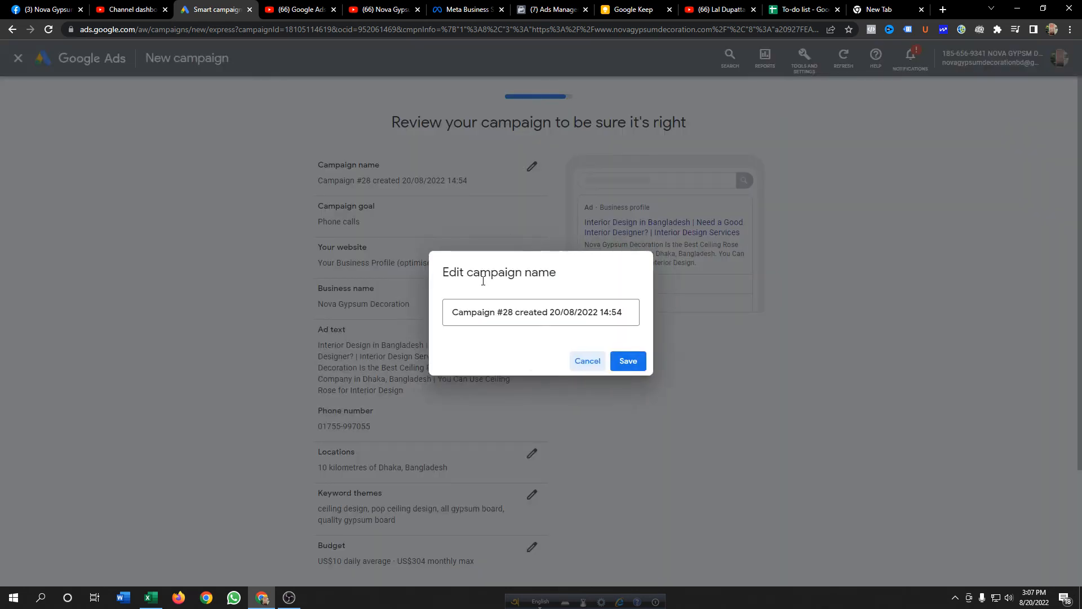
click(593, 361)
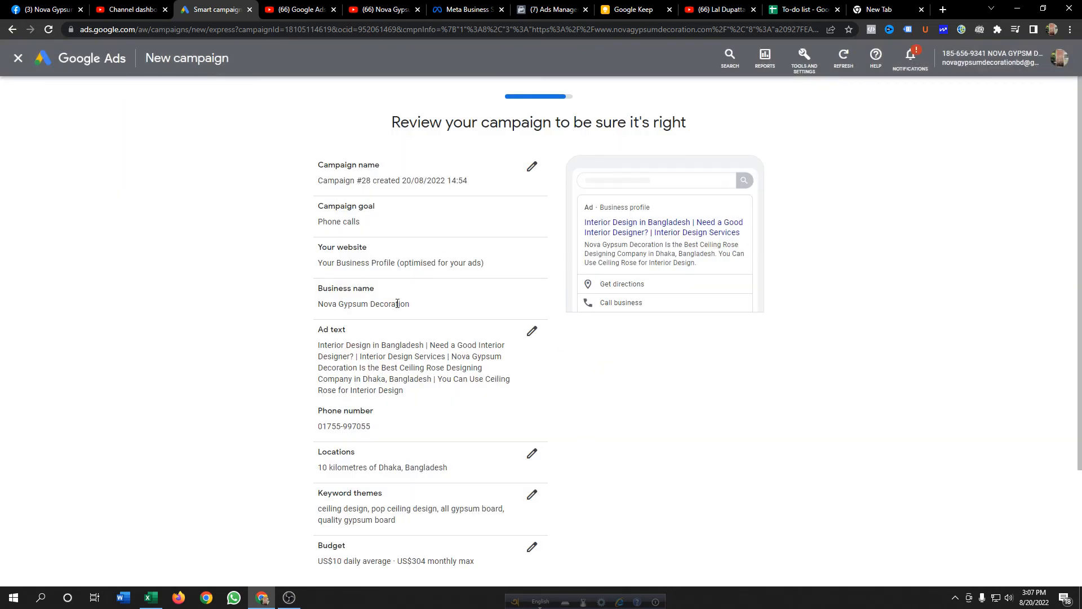
scroll(397, 304, down, 3)
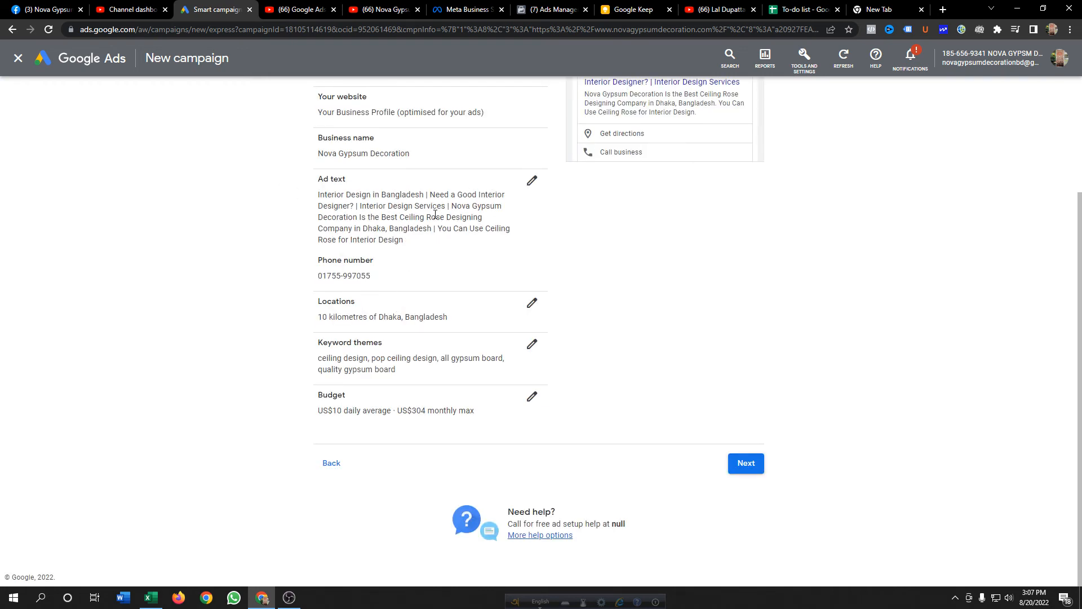
scroll(435, 215, up, 1)
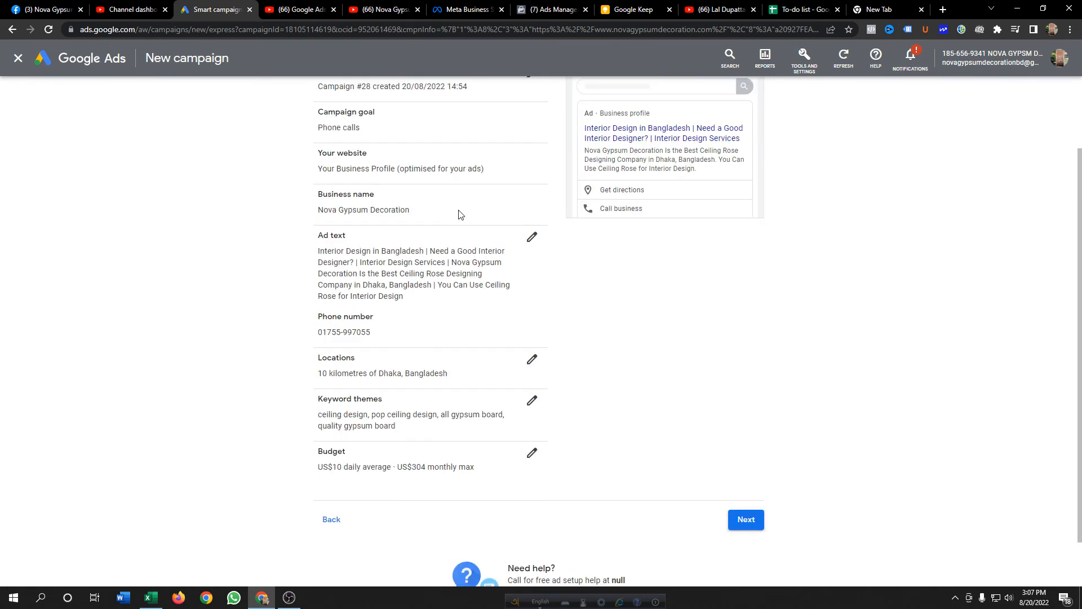
click(532, 238)
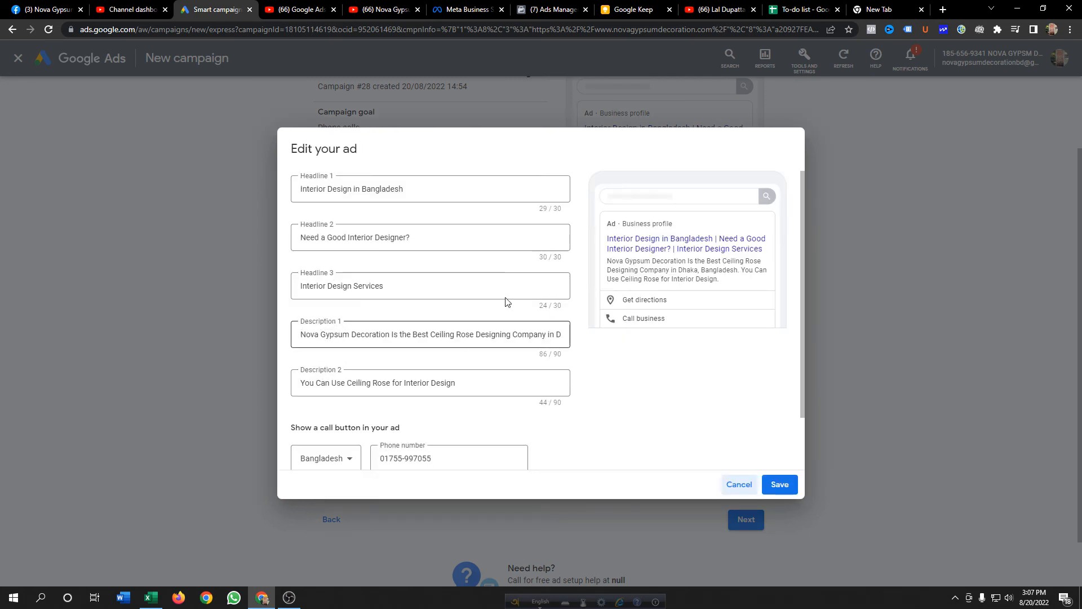
scroll(503, 245, down, 2)
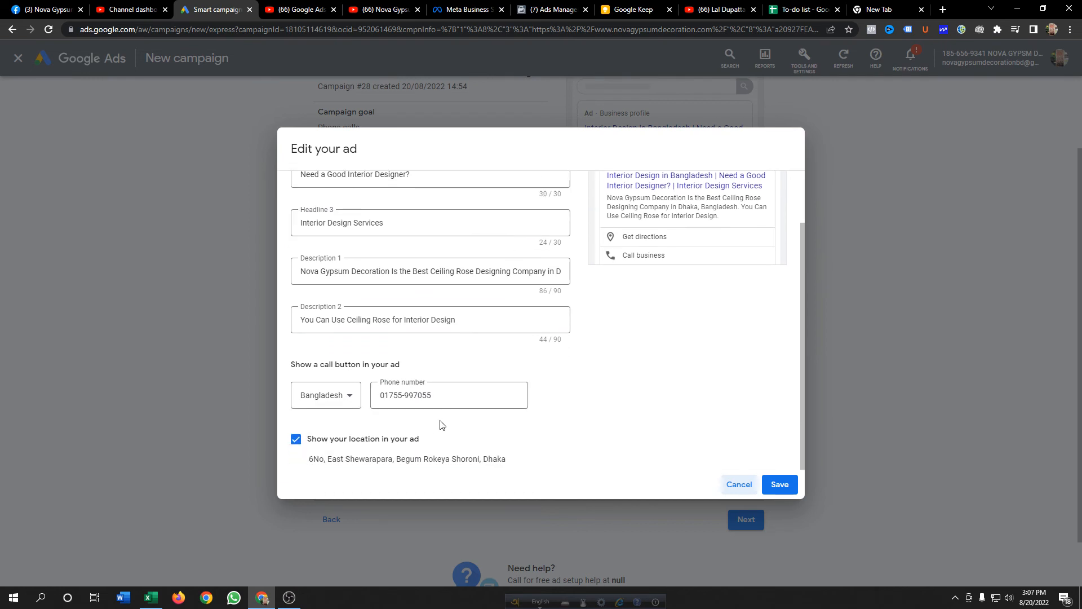
click(738, 486)
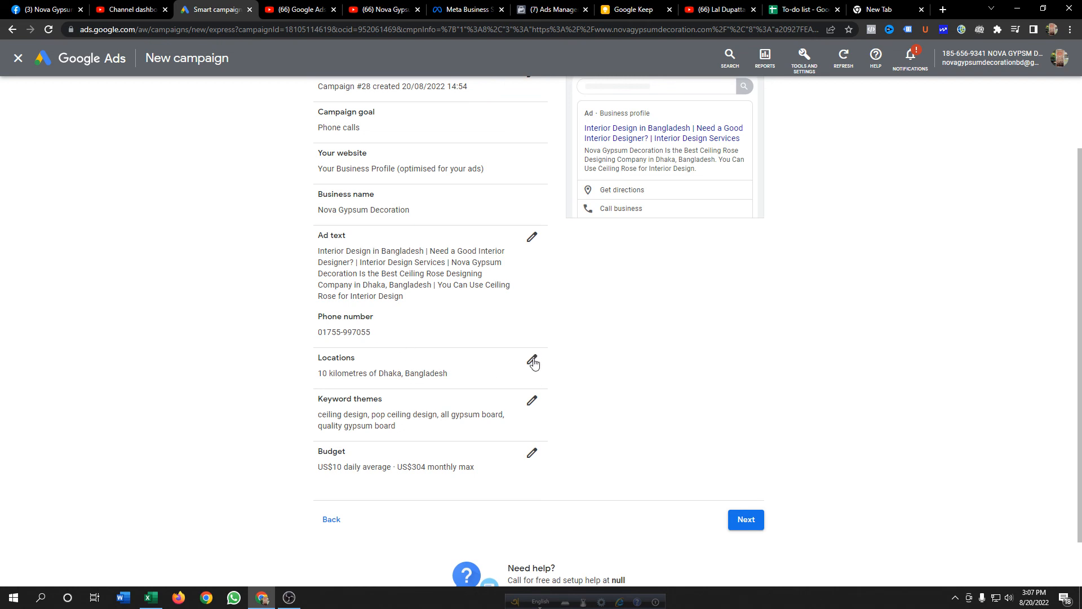
Review the locations, keyword themes and budget in the campaign summary and proceed to finish the campaign setup.
scroll(534, 364, down, 1)
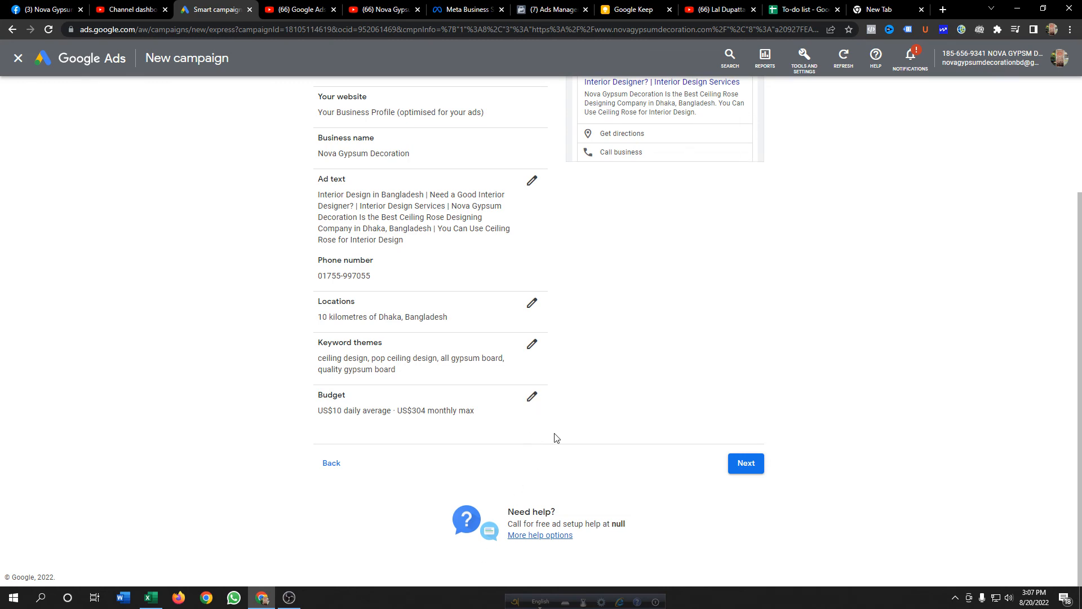
scroll(557, 438, up, 3)
scroll(557, 439, down, 3)
click(750, 462)
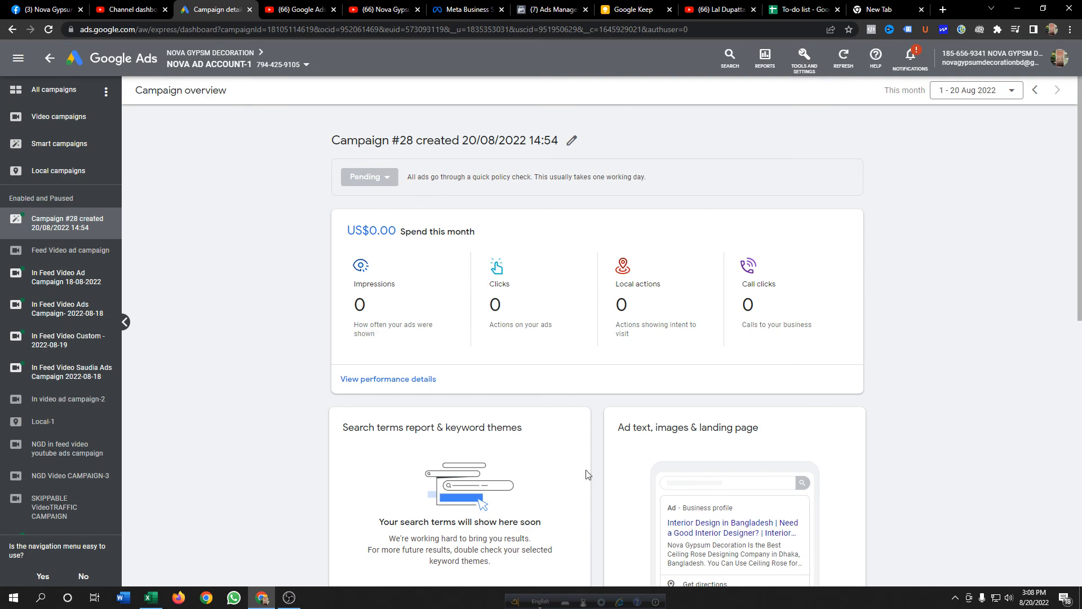
Look over the new campaign's overview page from start to end and switch to OBS.
scroll(642, 287, down, 5)
scroll(642, 287, up, 5)
click(288, 600)
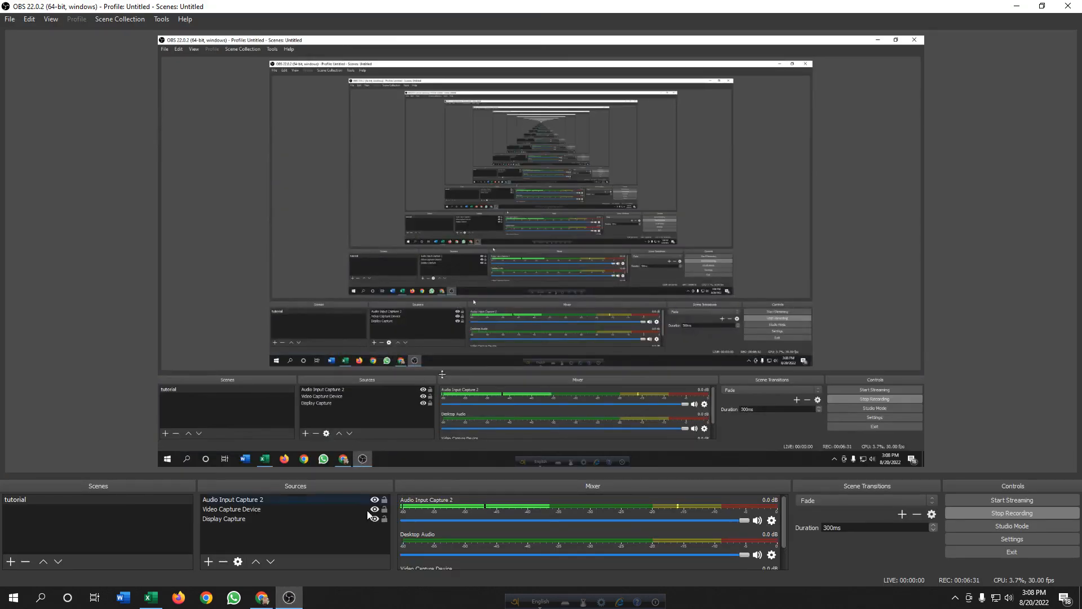